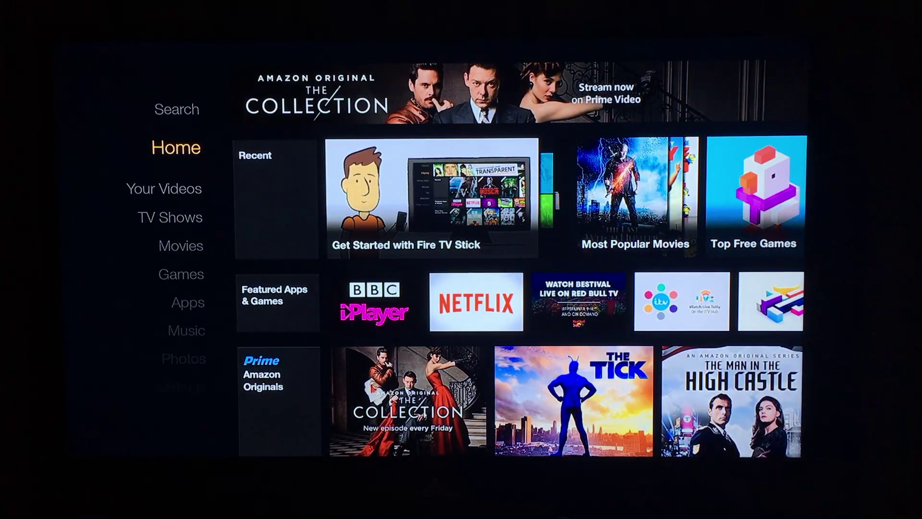
- On the Fire TV, go from the home screen through Settings > System to Developer Options
key(Down)
key(Down)
key(Down)
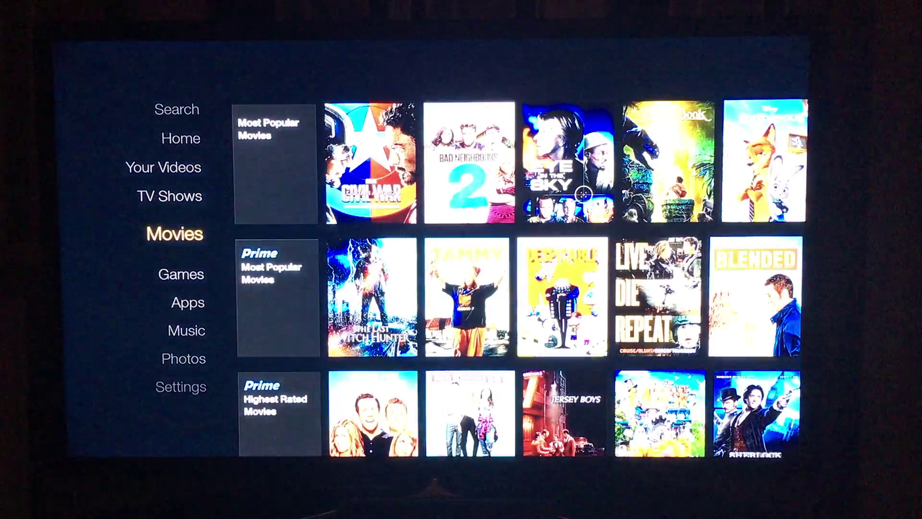
key(Down)
key(Down)
key(Down)
key(Down)
key(Down)
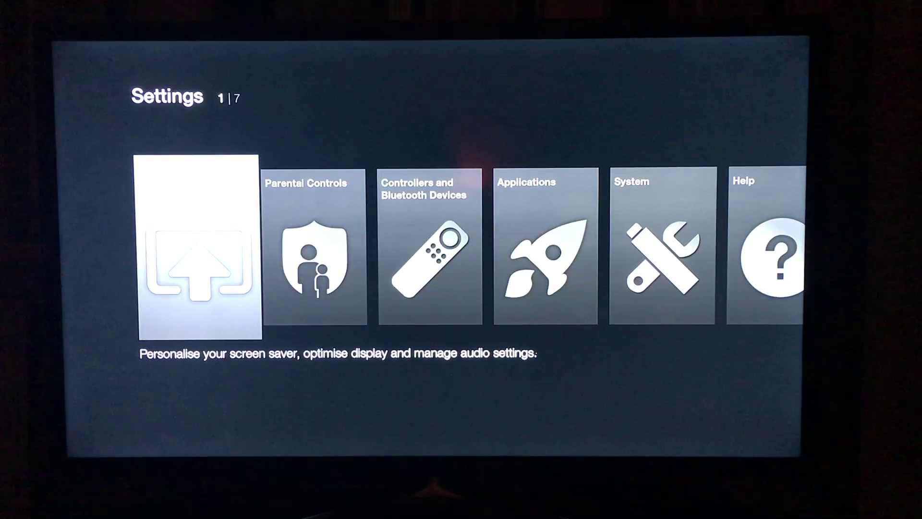
key(Right)
key(Right)
key(Right)
key(Right)
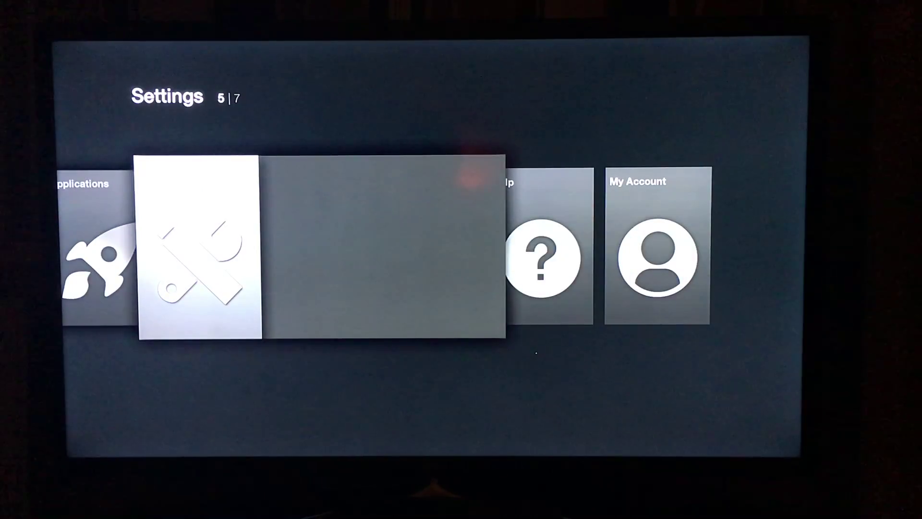
key(Left)
key(Right)
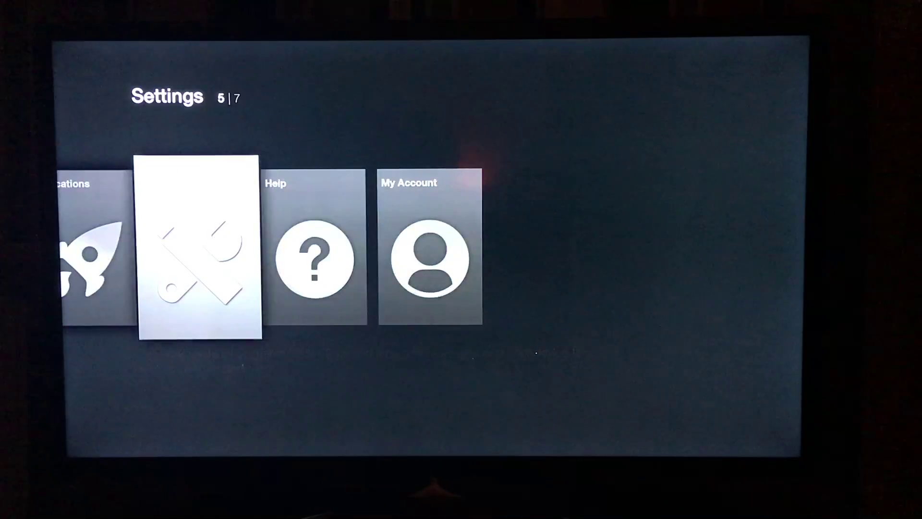
key(Down)
key(Down)
key(Down)
key(Down)
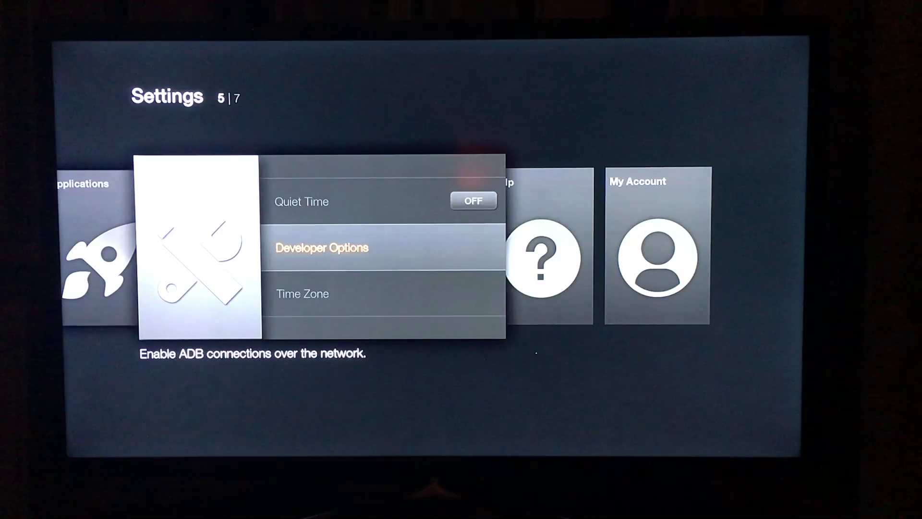
key(Return)
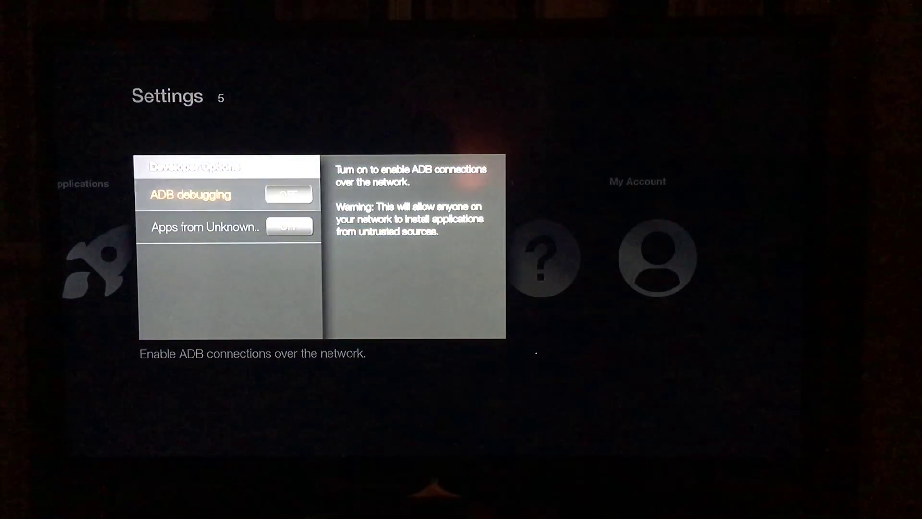
- Switch on ADB debugging and Apps from Unknown Sources, accept the security warning, and return Home
key(Return)
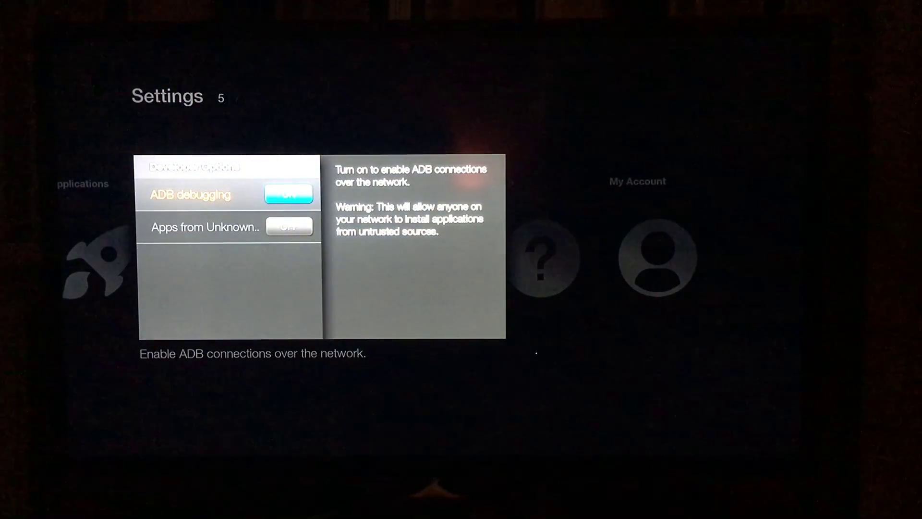
key(Down)
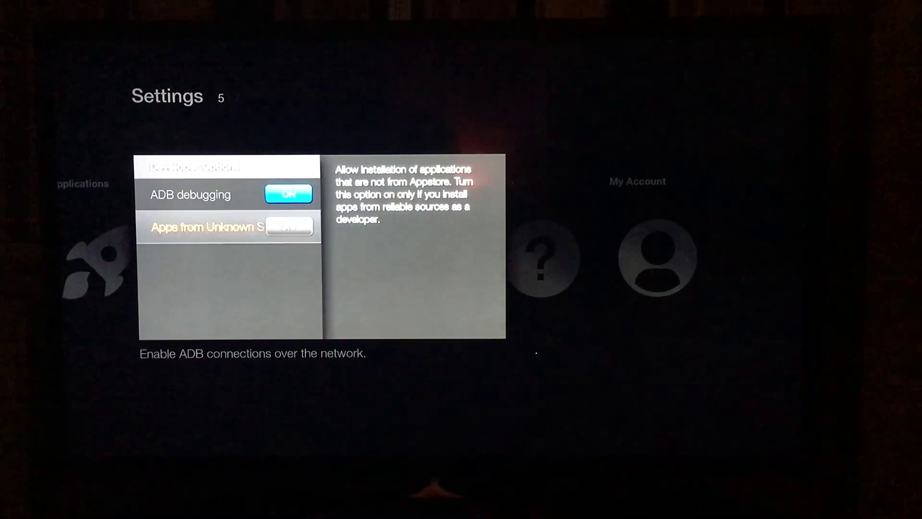
key(Return)
key(Left)
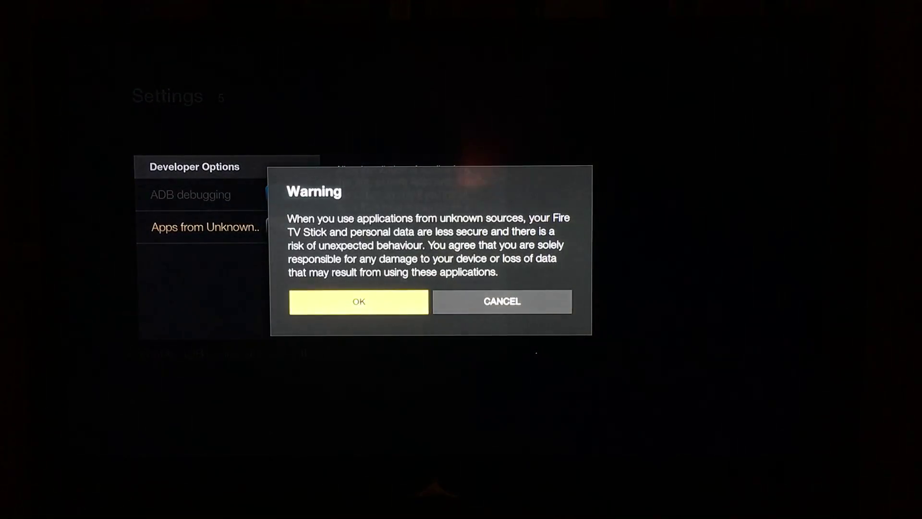
key(Return)
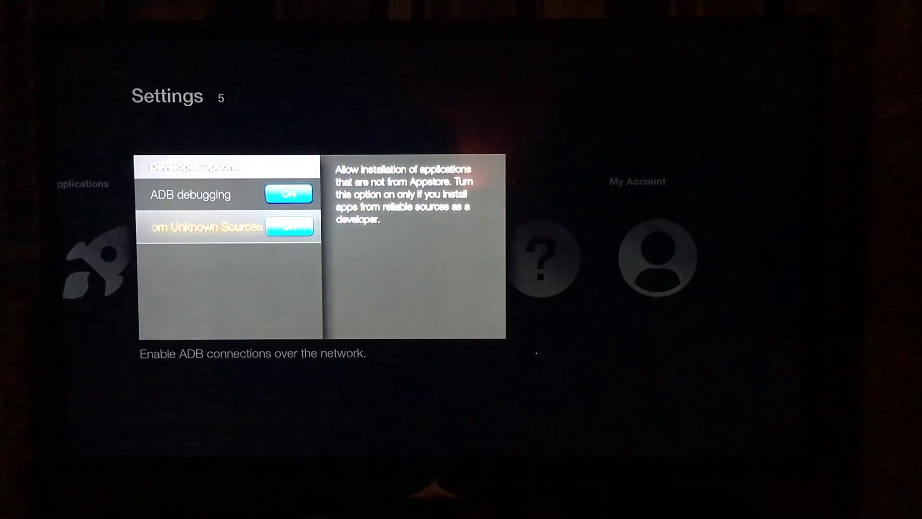
key(Home)
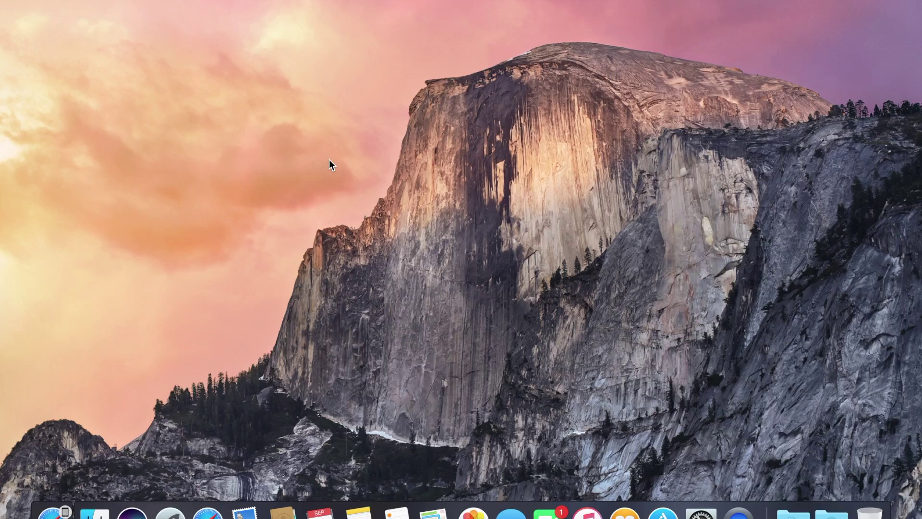
- Launch Safari, go to Google and search for 'adb link'
click(207, 513)
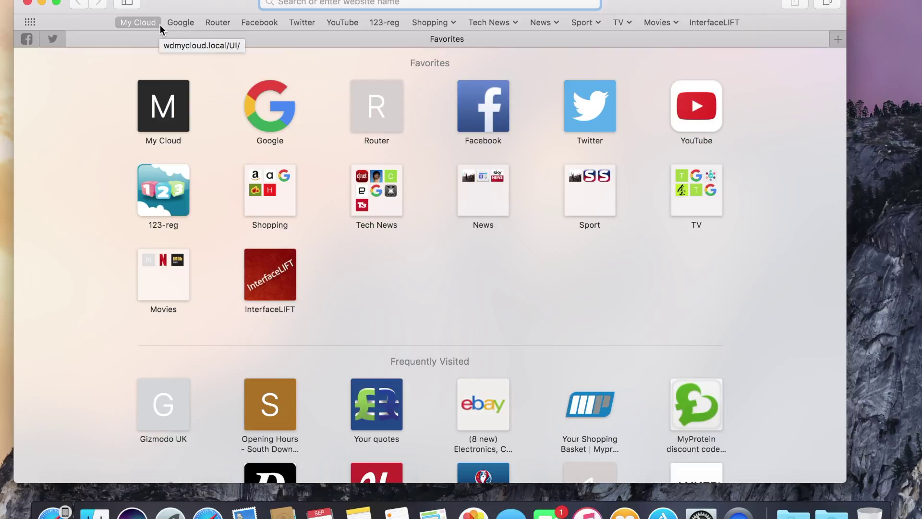
text(google.co.uk)
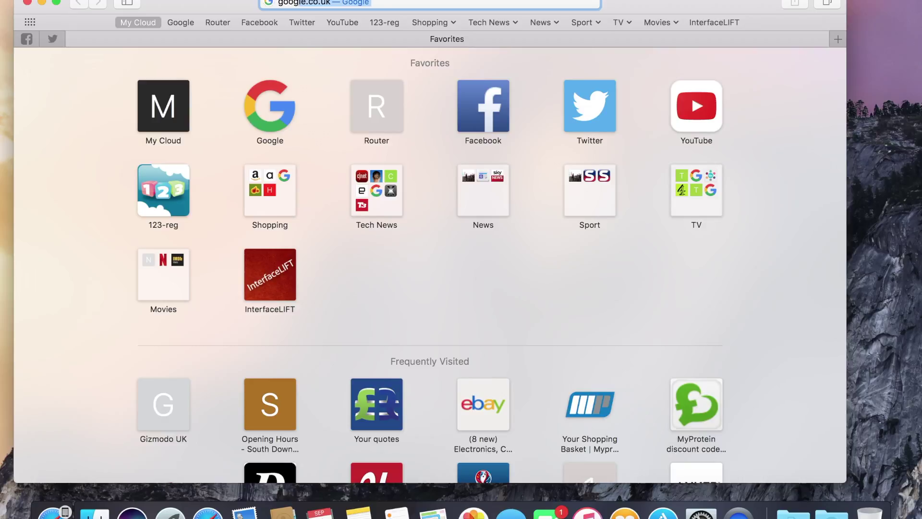
key(Return)
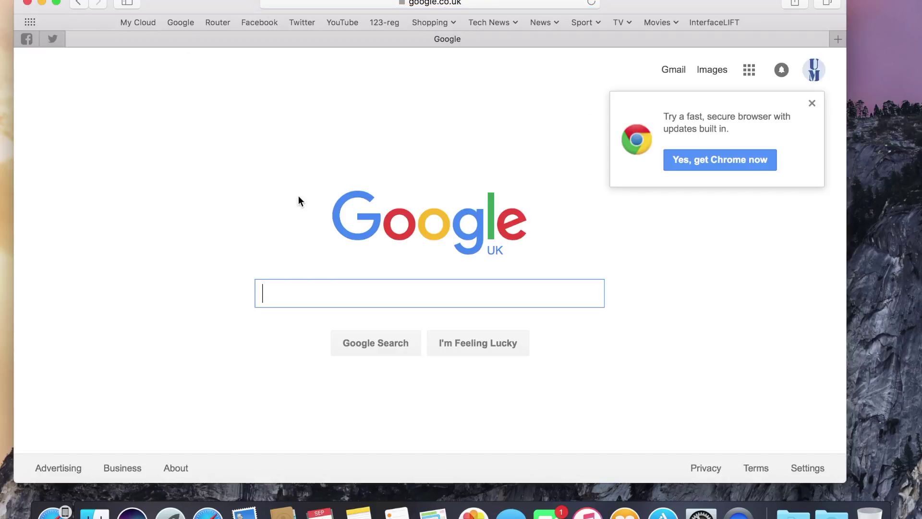
text(adb)
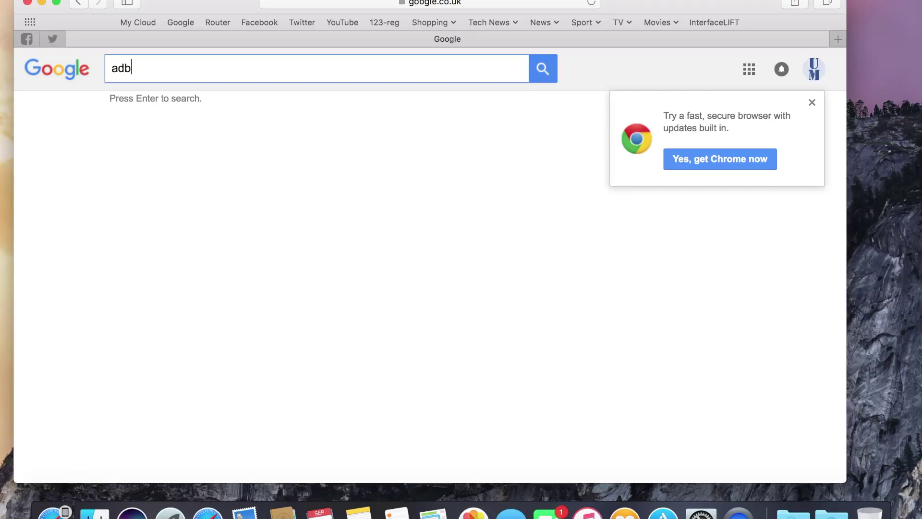
text( link)
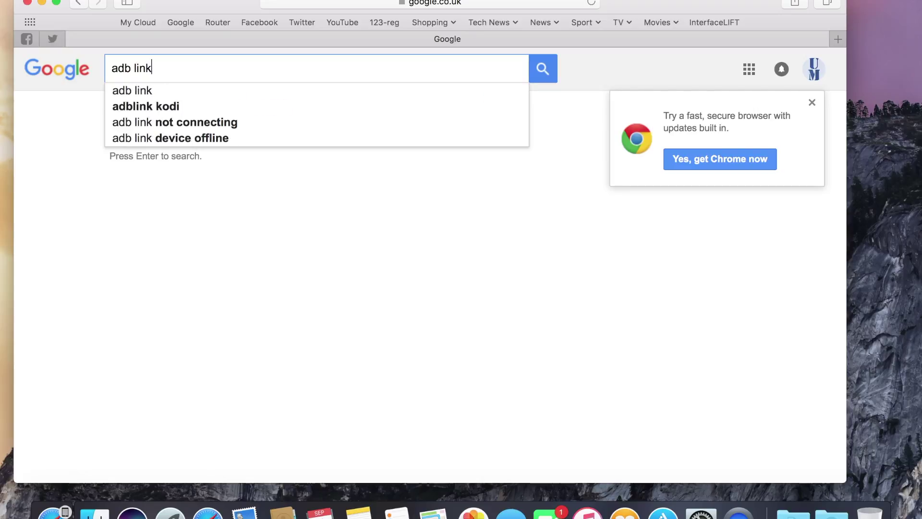
key(Return)
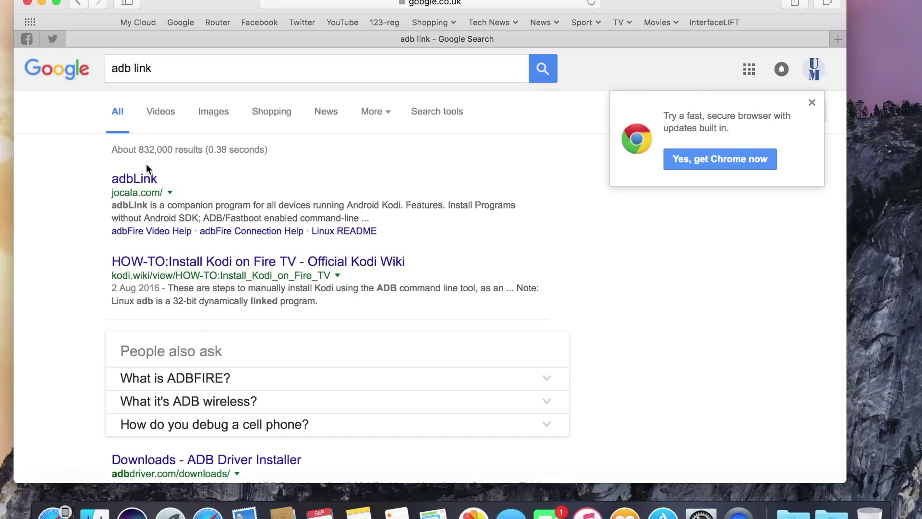
- Open the jocala.com adbLink result and follow its adbLink 2.05 for OS X download link
click(139, 179)
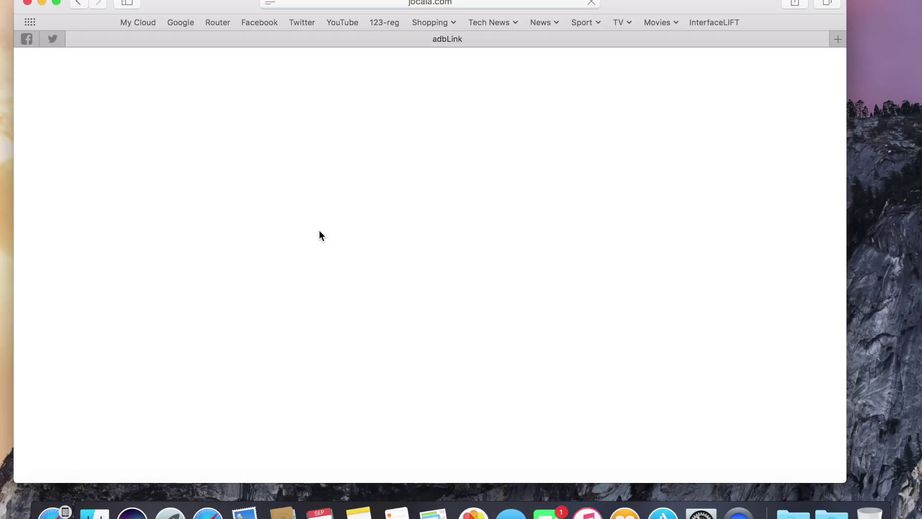
scroll(320, 234, down, 10)
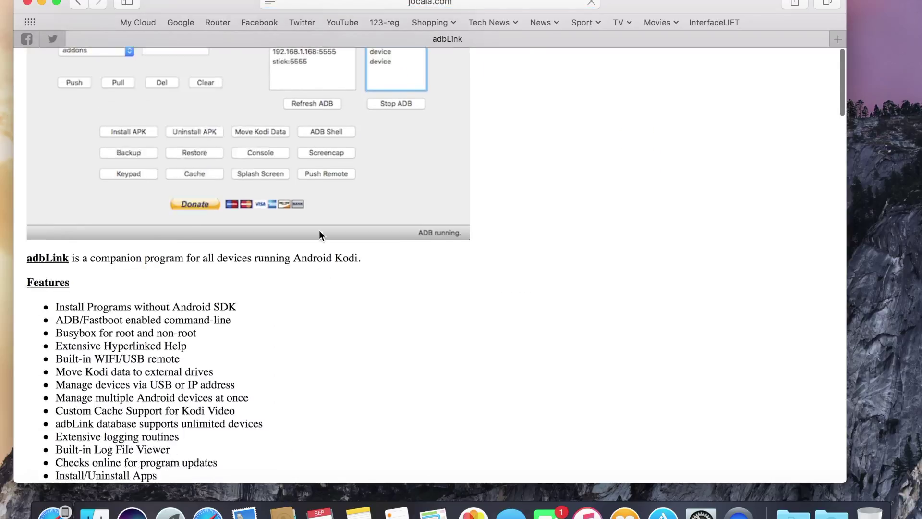
scroll(319, 234, down, 2)
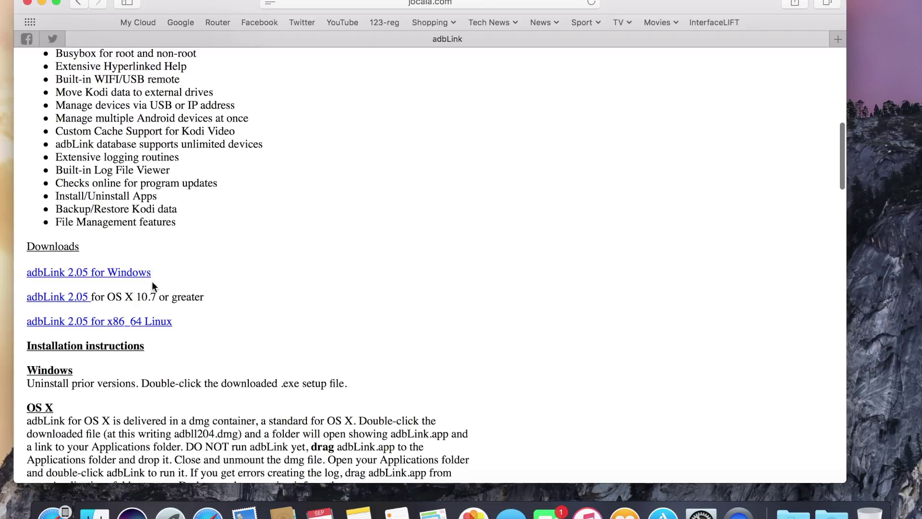
scroll(151, 285, down, 2)
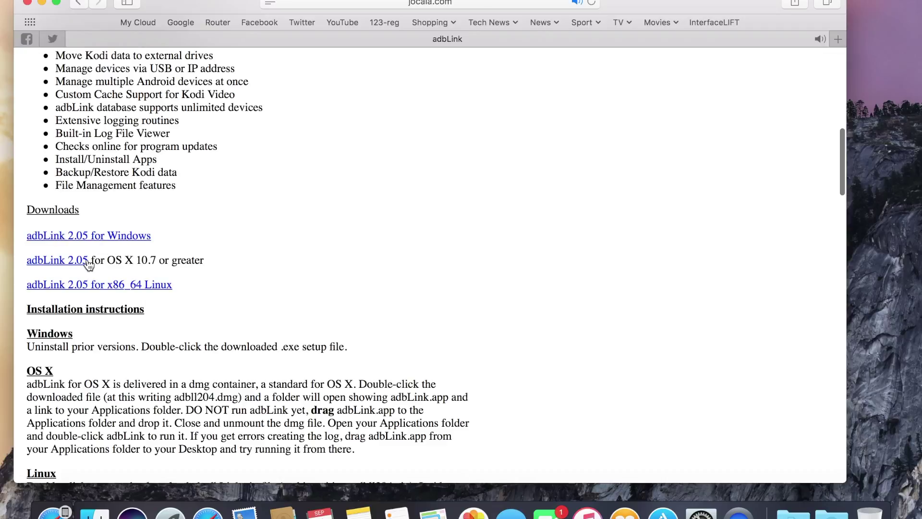
click(85, 261)
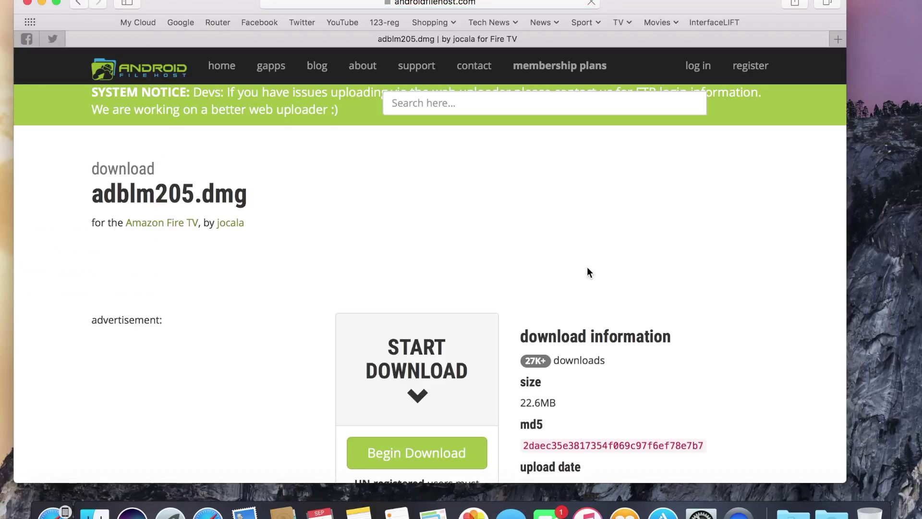
- Download adblm205.dmg from the primary mirror, then minimize the Safari window
scroll(587, 272, down, 3)
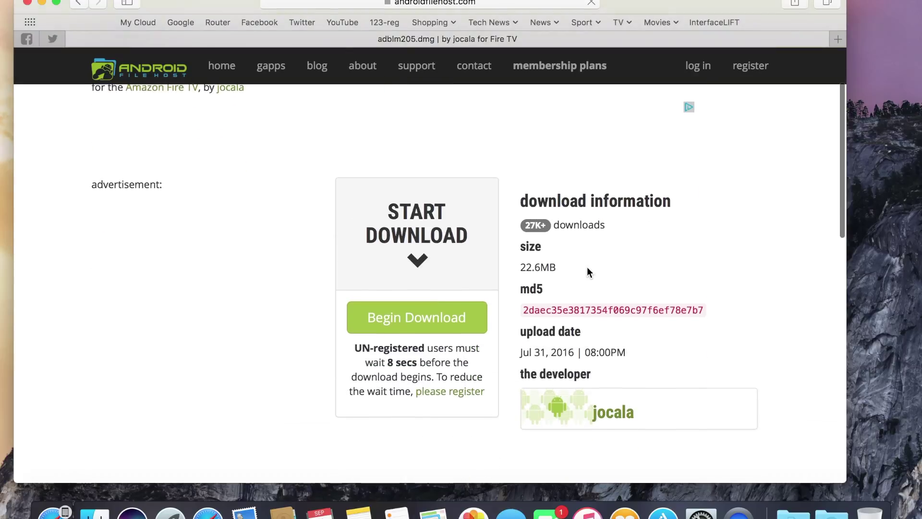
click(466, 306)
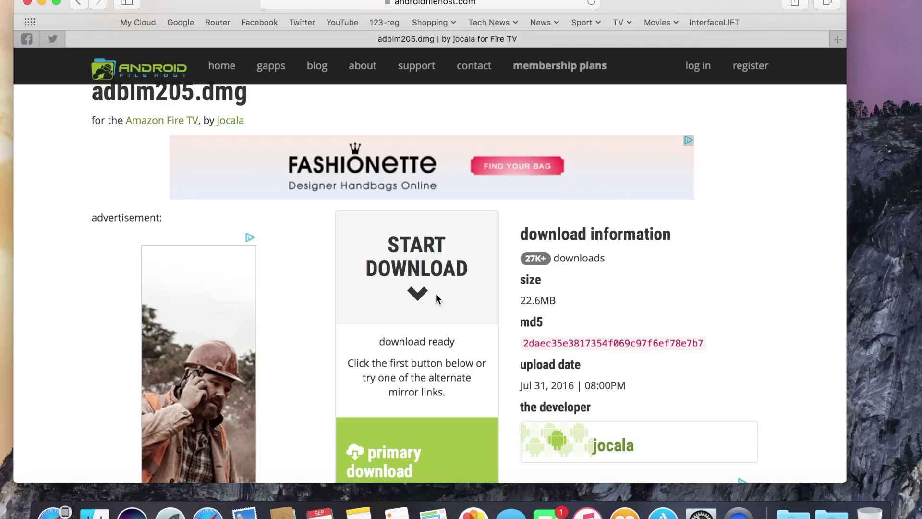
scroll(436, 297, down, 5)
click(392, 344)
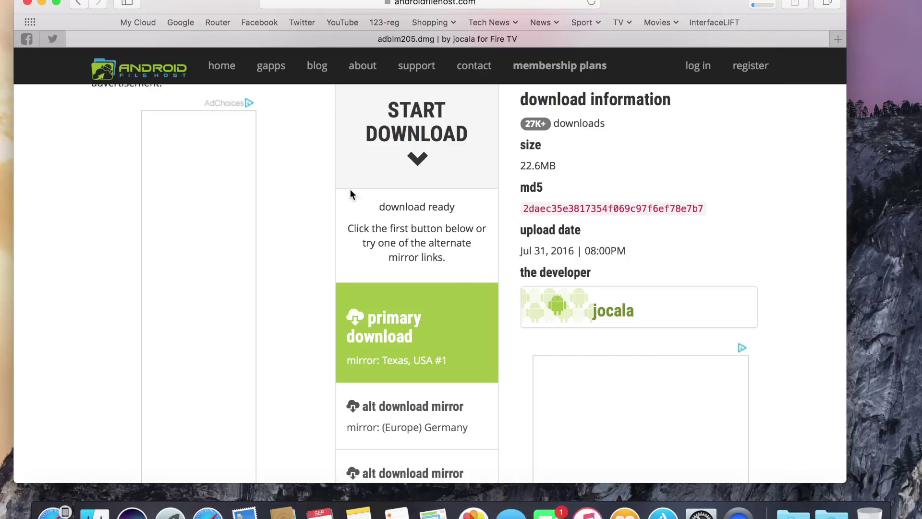
click(41, 2)
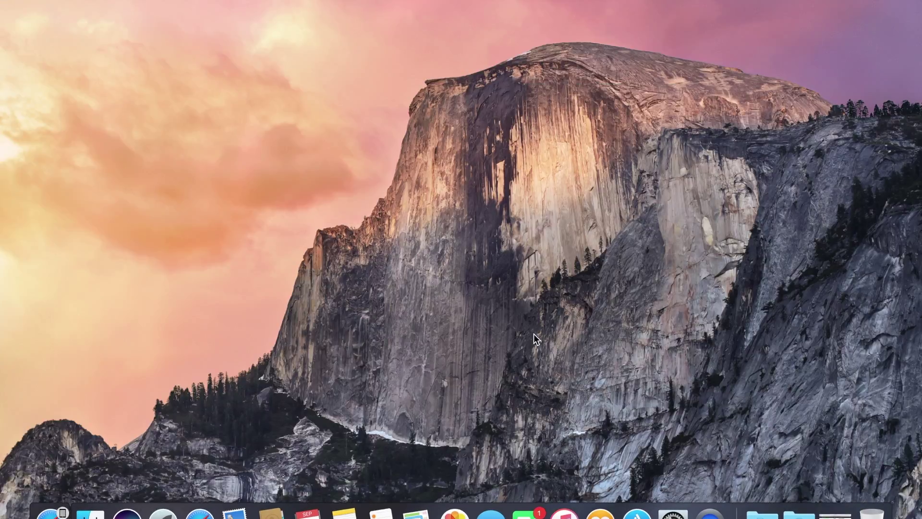
- Open the Downloads folder and mount adblm205.dmg, skipping disk image verification
click(798, 513)
click(800, 372)
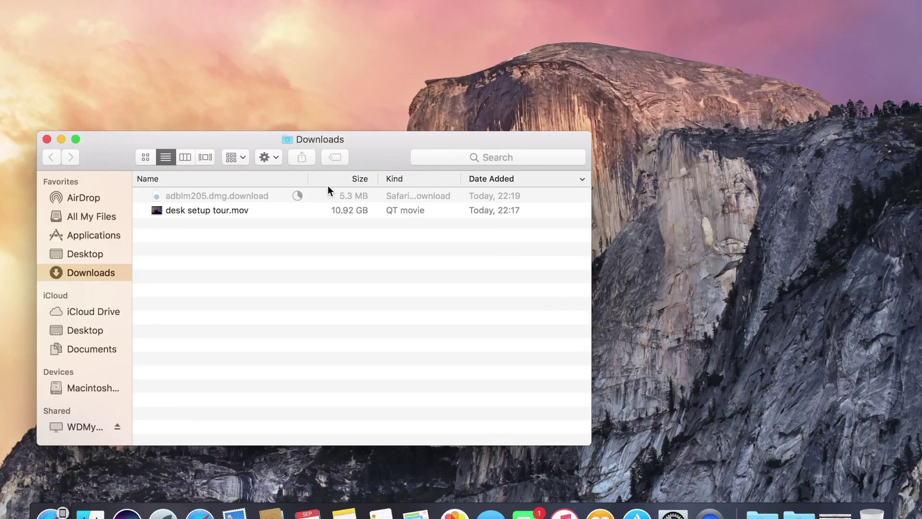
click(307, 195)
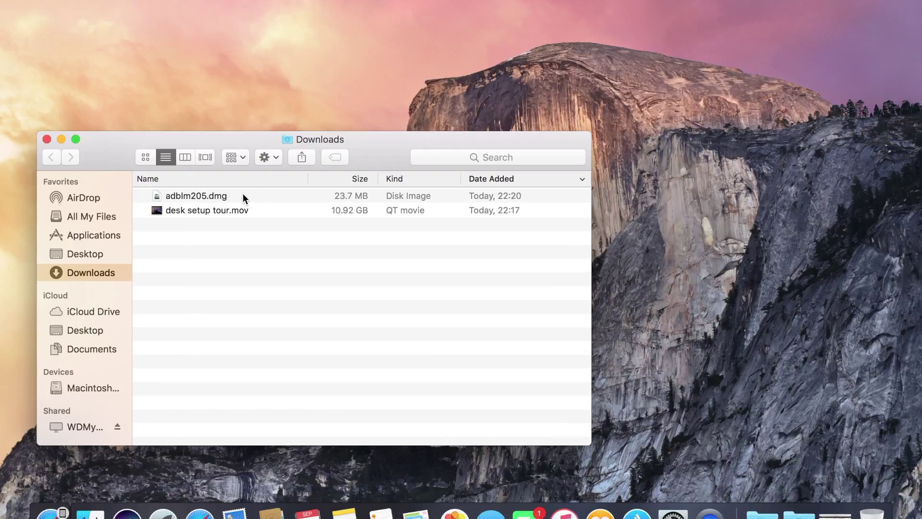
click(172, 192)
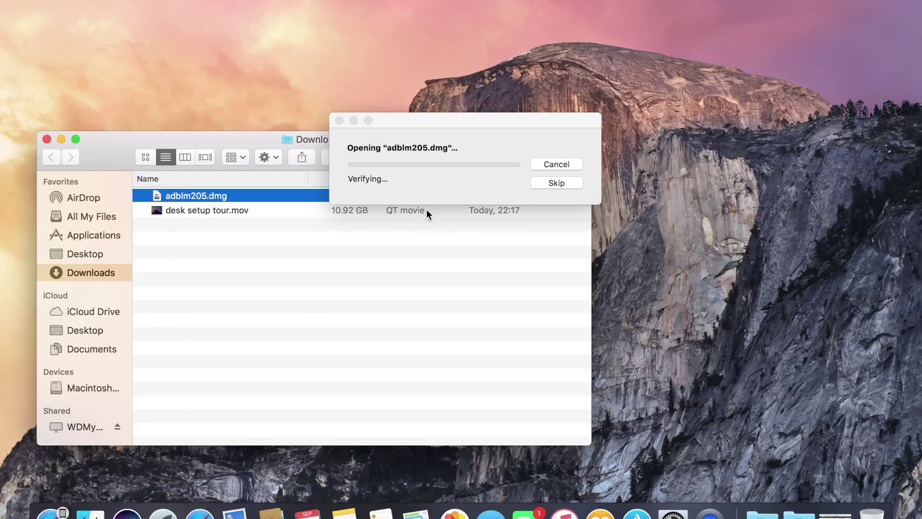
click(560, 186)
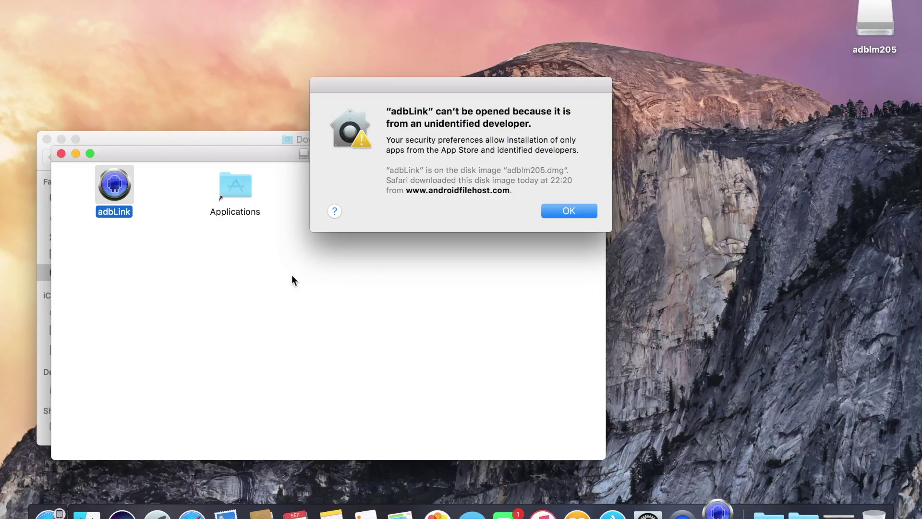
- Dismiss the unidentified-developer alert, then use Open Anyway in Security & Privacy and confirm opening adbLink
key(Return)
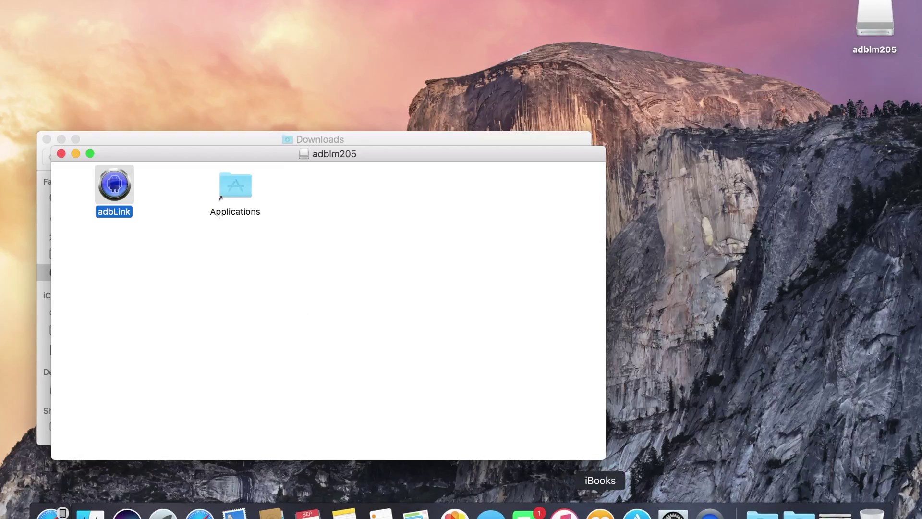
click(673, 511)
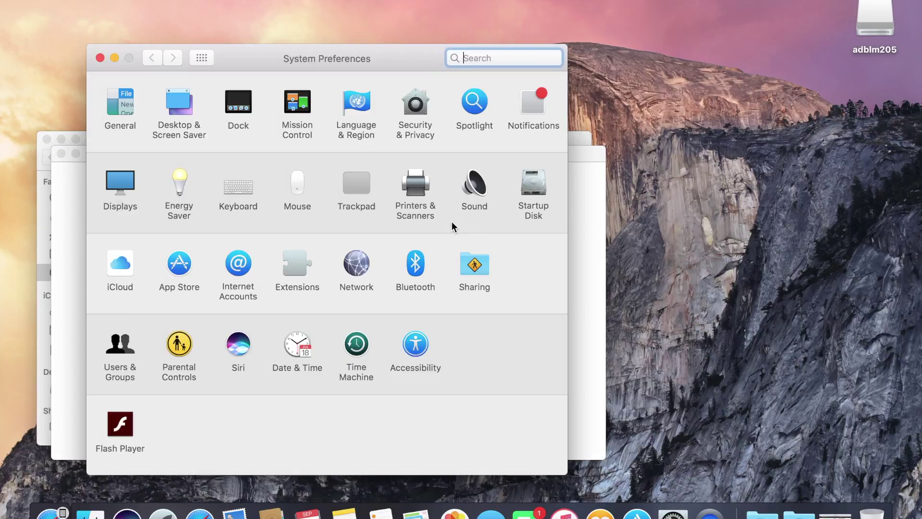
drag(307, 48, 530, 11)
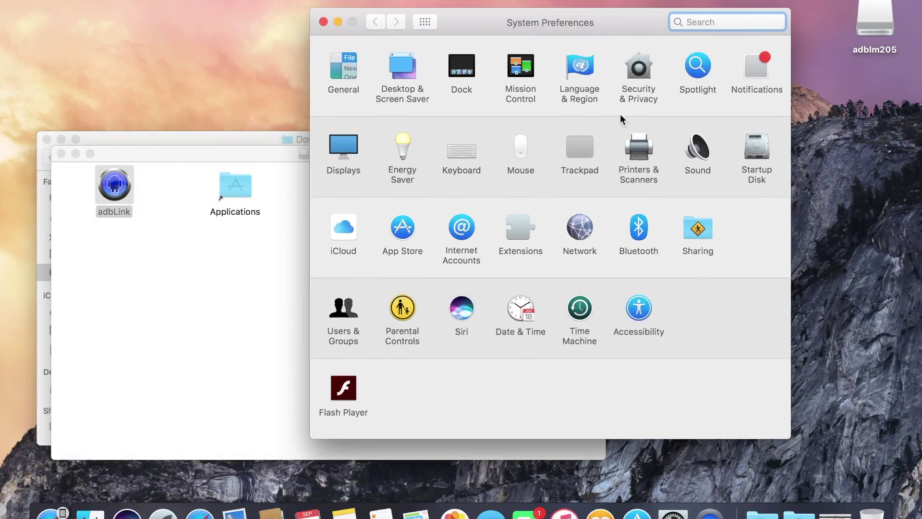
click(647, 308)
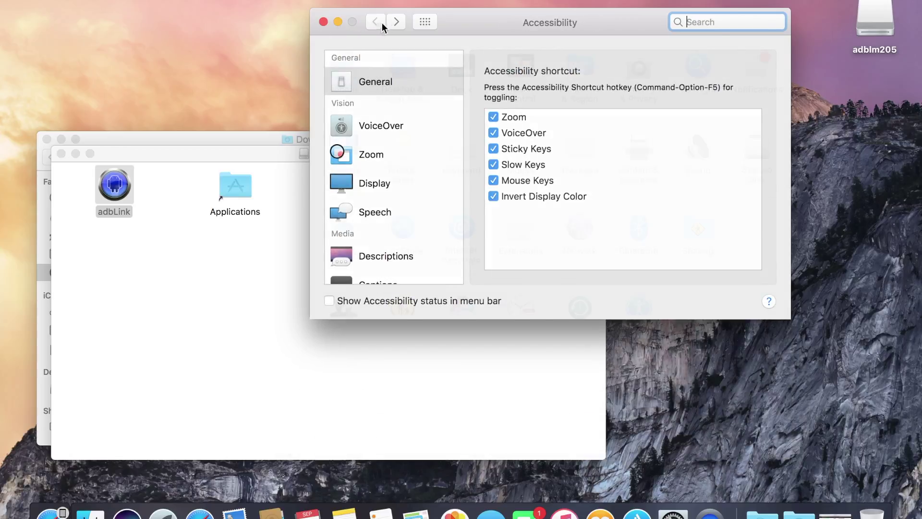
click(375, 22)
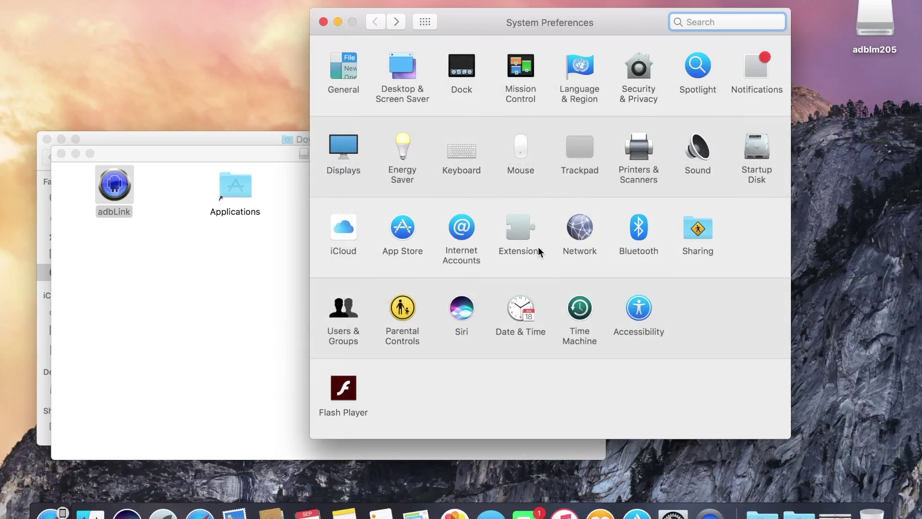
click(645, 75)
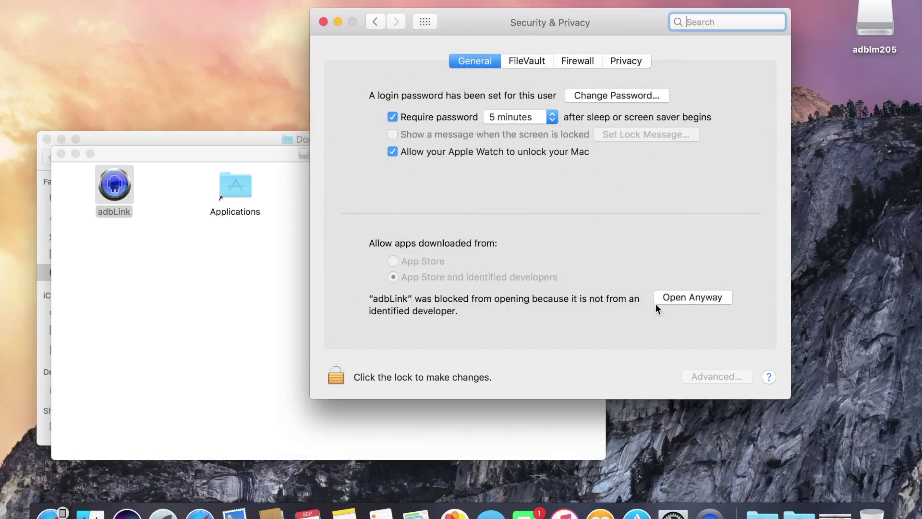
click(678, 297)
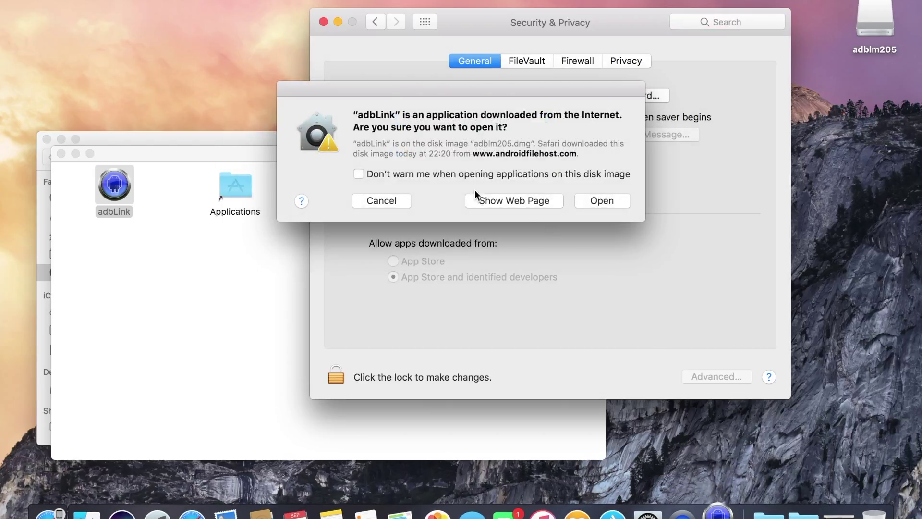
click(582, 200)
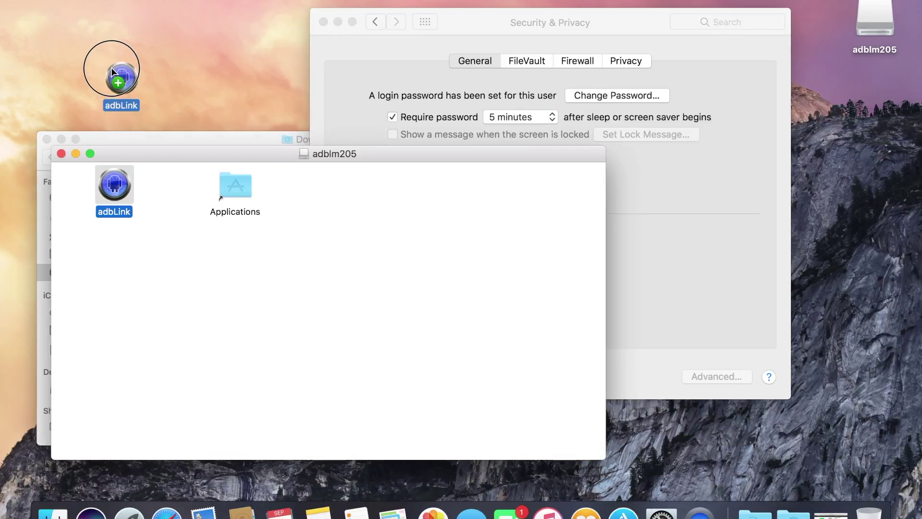
- Close the adblm205 and Downloads windows, launch adbLink from the desktop copy, and close Security & Privacy
click(62, 153)
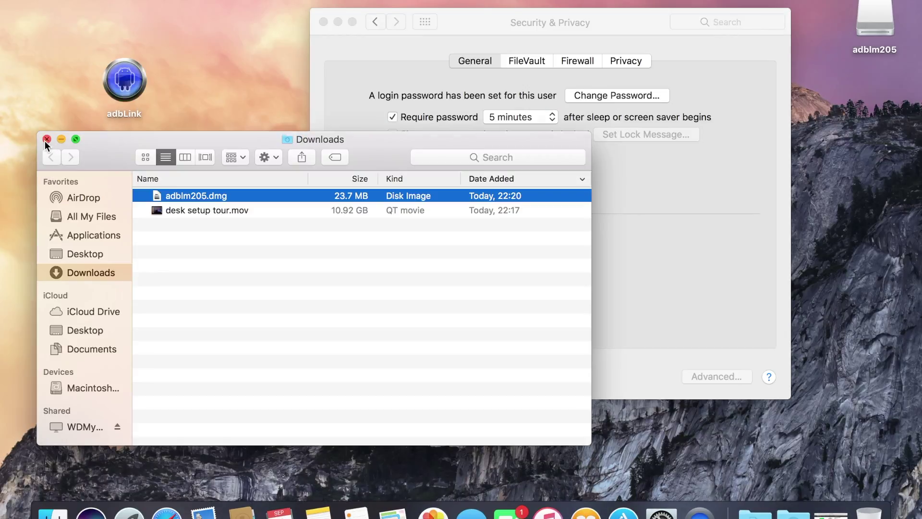
click(47, 139)
double_click(140, 83)
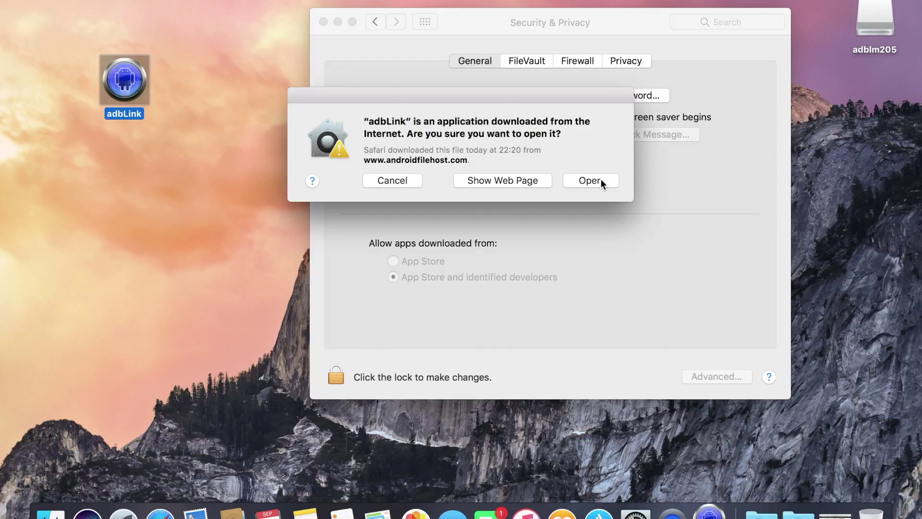
click(590, 180)
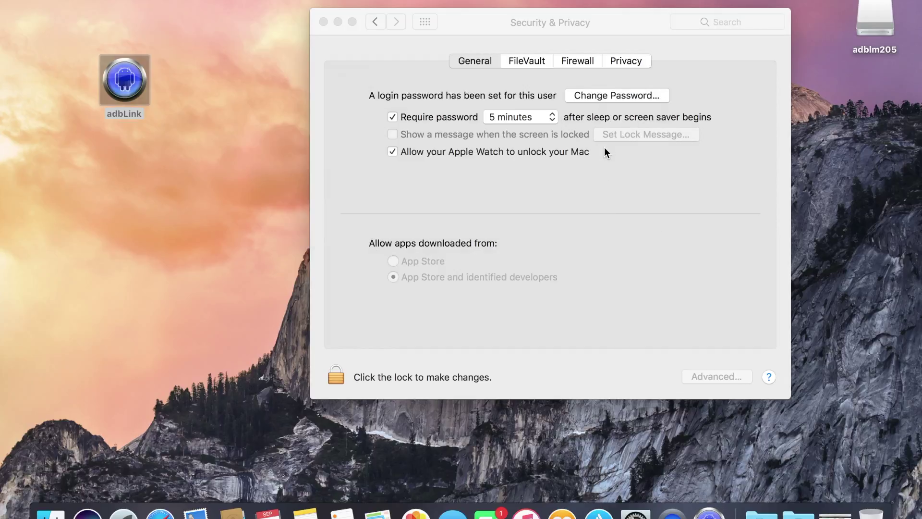
click(323, 22)
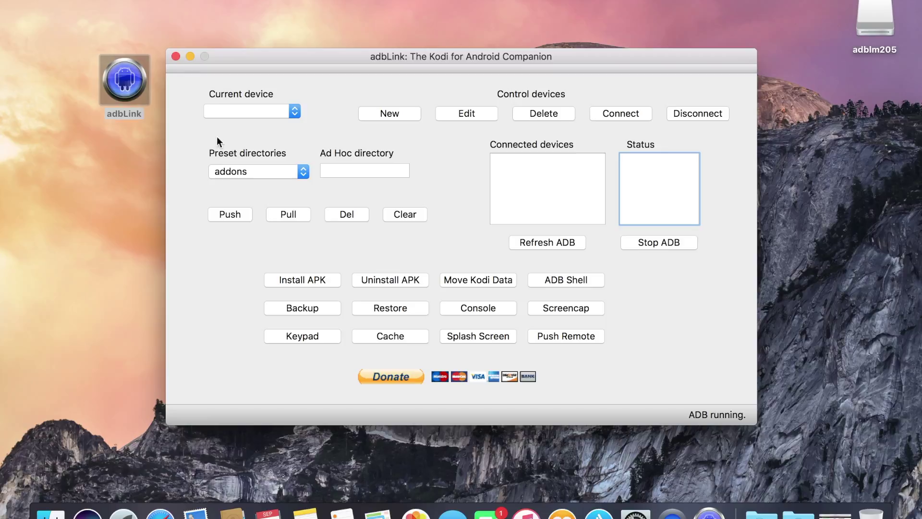
- Add and save a new device named 'Firestick' with address 192.168.0.154
click(399, 114)
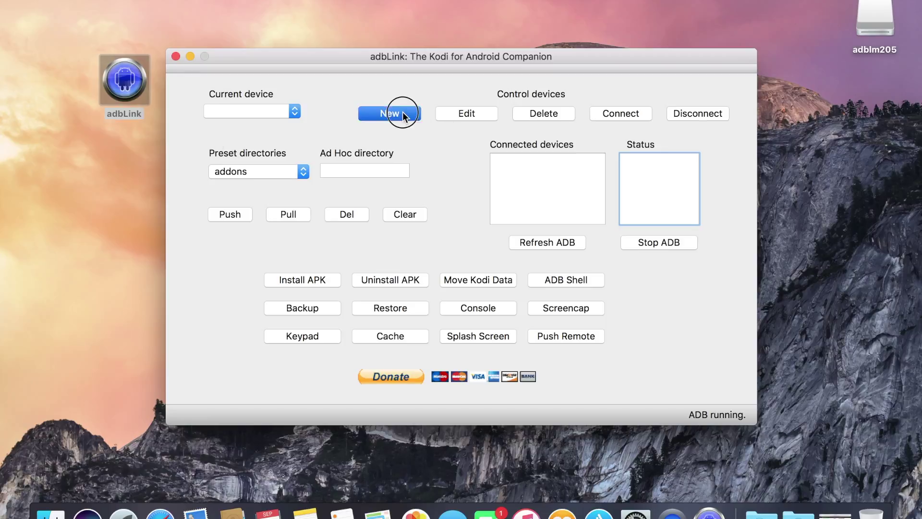
click(419, 152)
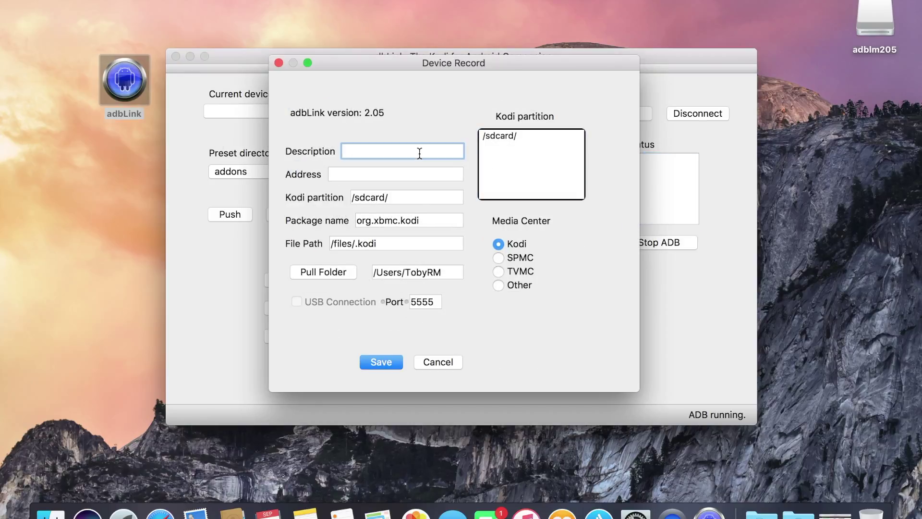
text(Firestick)
click(408, 173)
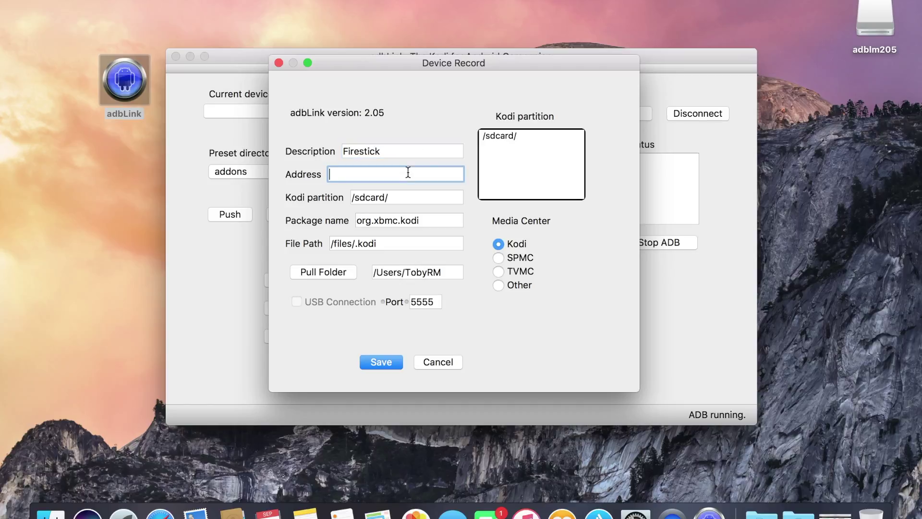
text(192.168.0.154)
click(379, 367)
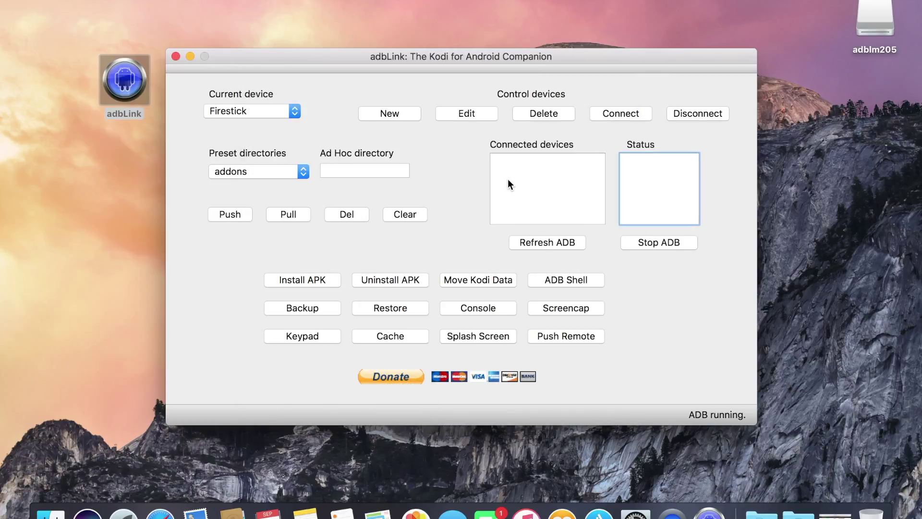
- Connect to the Firestick at 192.168.0.154:5555, select it, and start Install APK
click(277, 111)
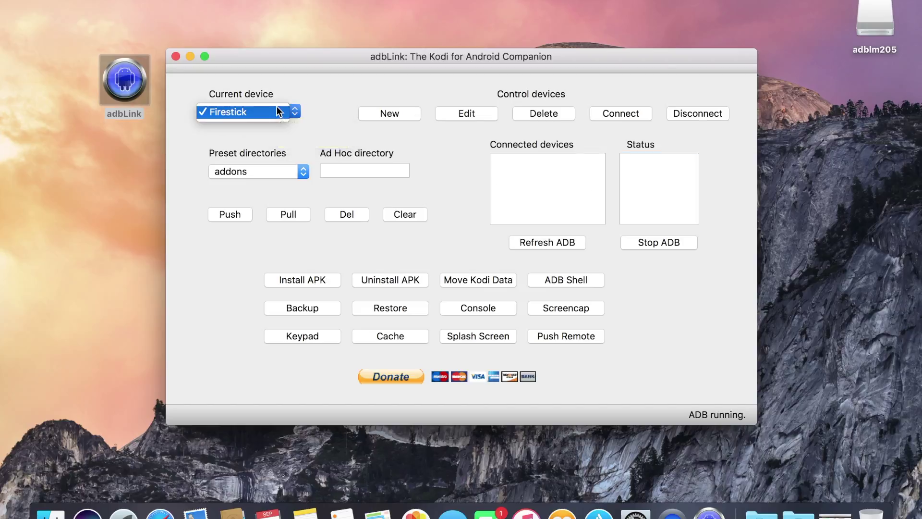
click(277, 108)
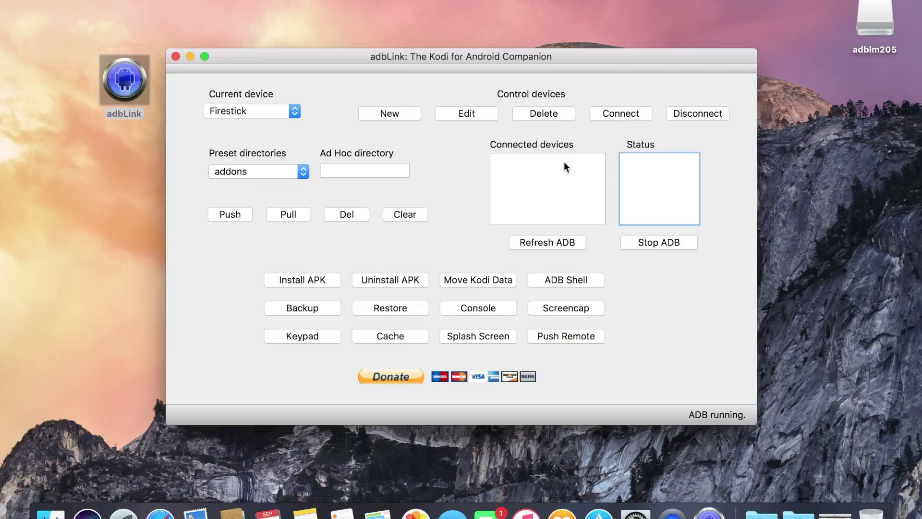
click(611, 118)
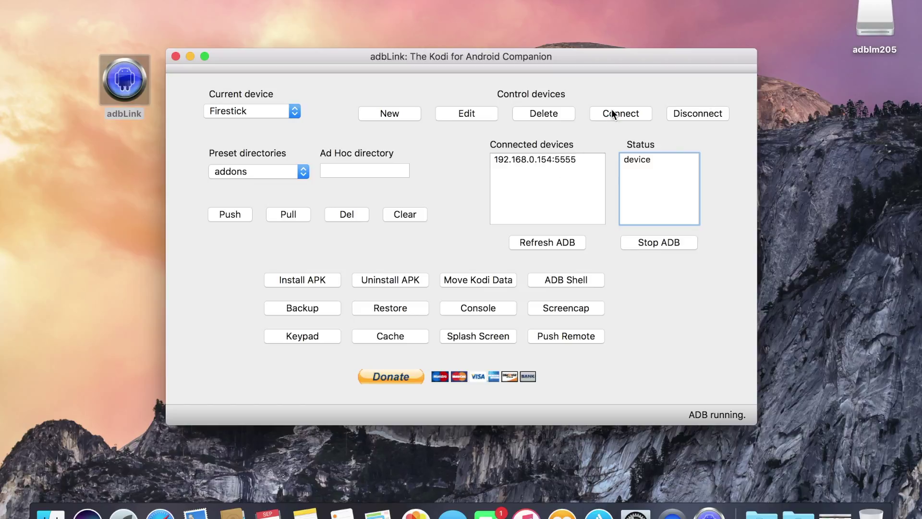
click(549, 160)
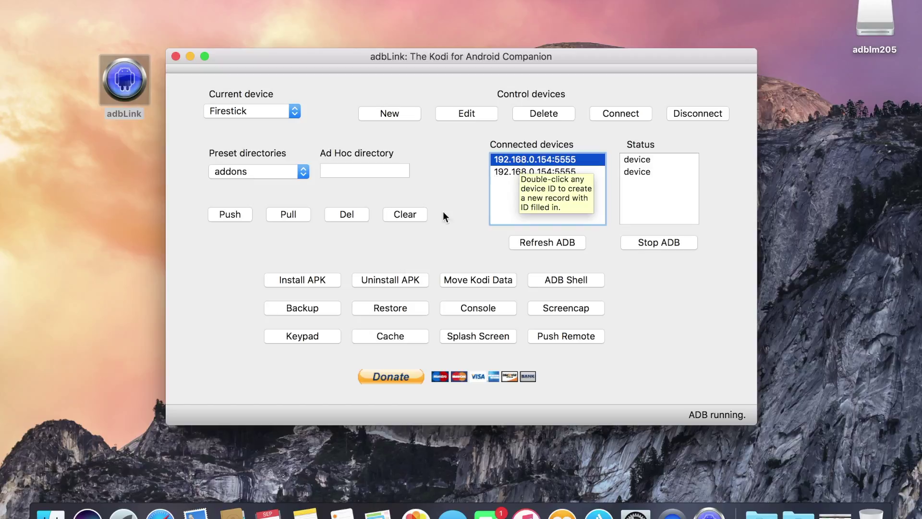
click(319, 283)
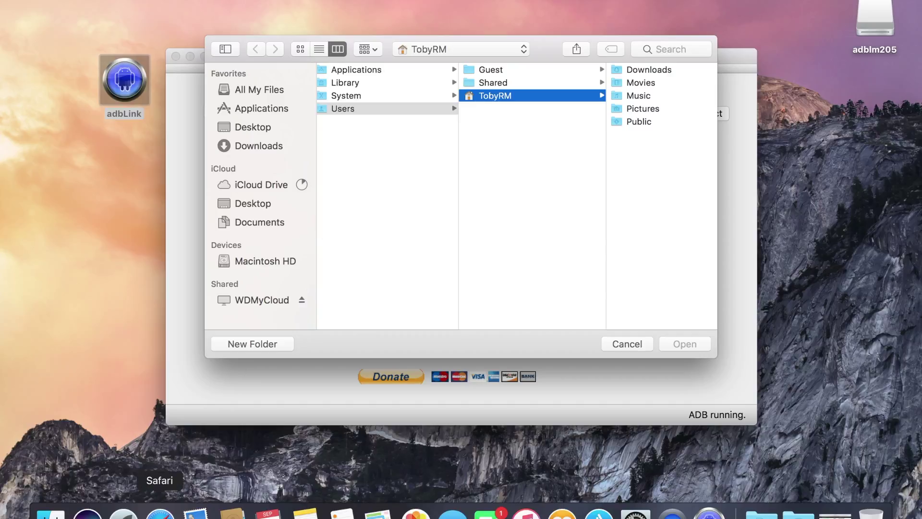
- Start the Kodi 16.1 APK download from the handed-off Safari page, then close the How to install Kodi and Google tabs
click(160, 513)
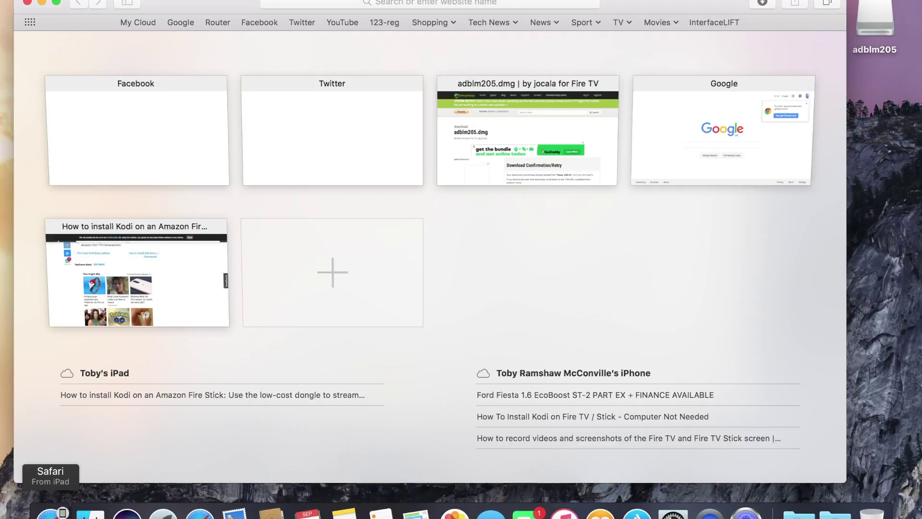
click(48, 512)
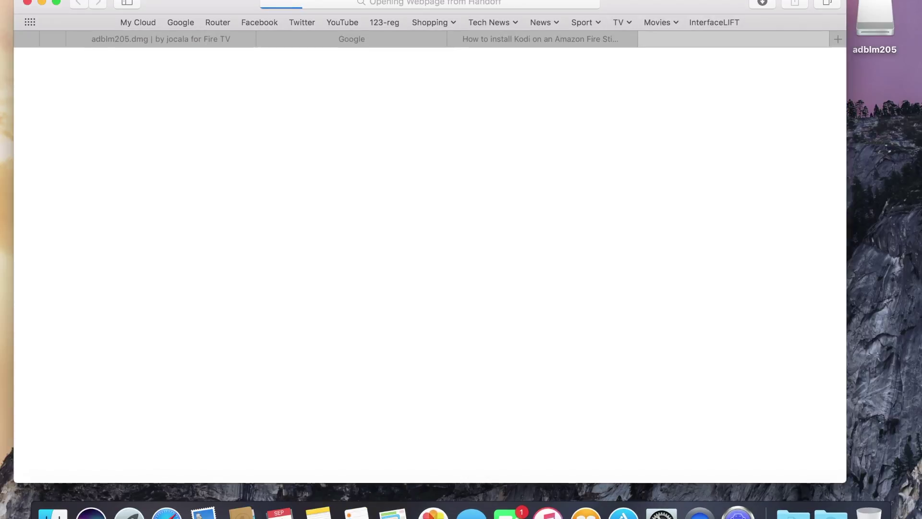
click(456, 39)
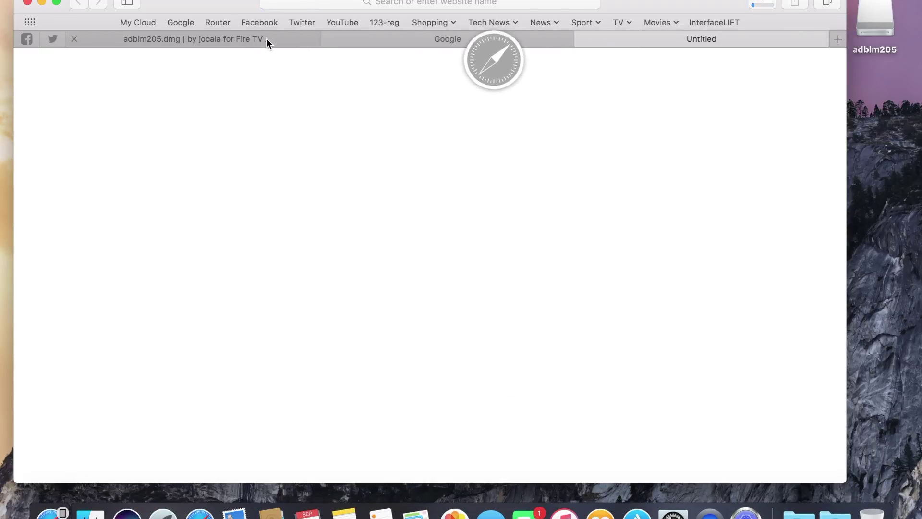
click(327, 39)
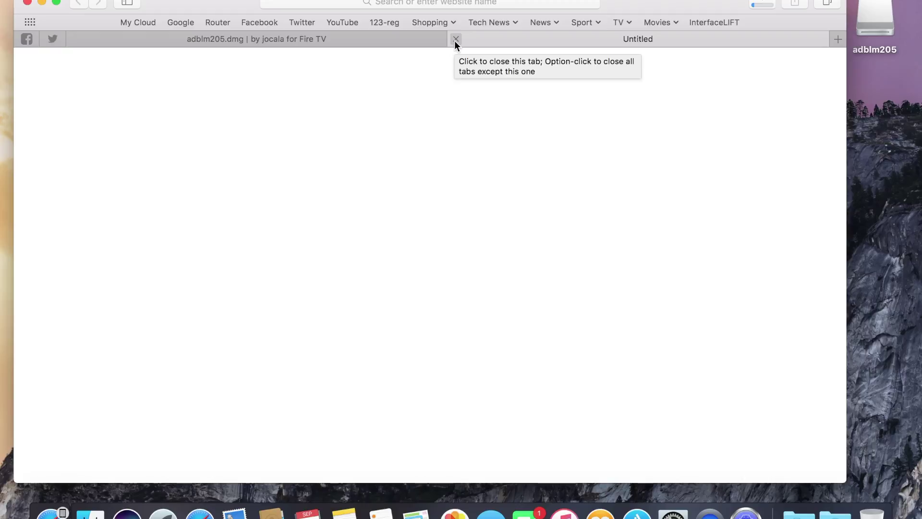
- Confirm kodi-16.1-Jarvis-armeabi-v7a.apk (61.9 MB) is downloading, then return to adbLink's file picker
click(768, 5)
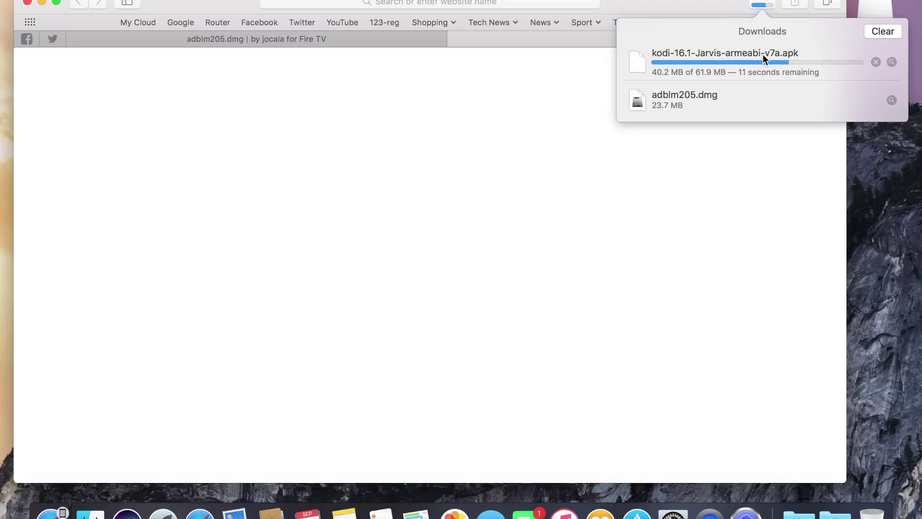
click(759, 6)
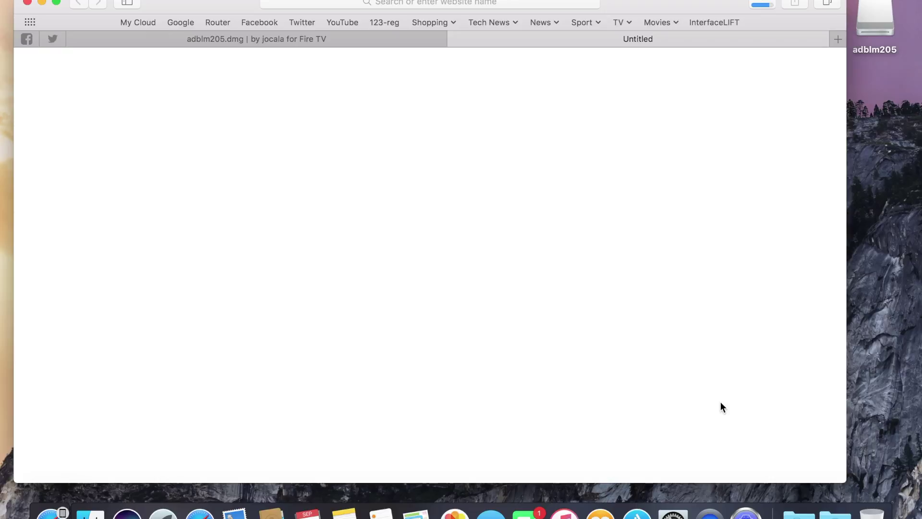
click(746, 513)
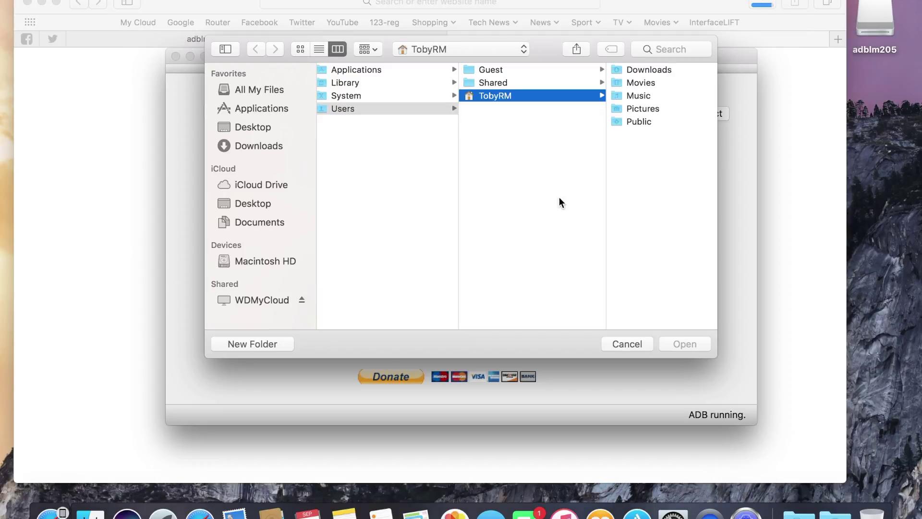
- Install kodi-16.1-Jarvis-armeabi-v7a.apk from Downloads onto the Firestick and acknowledge the Installed alert
click(256, 145)
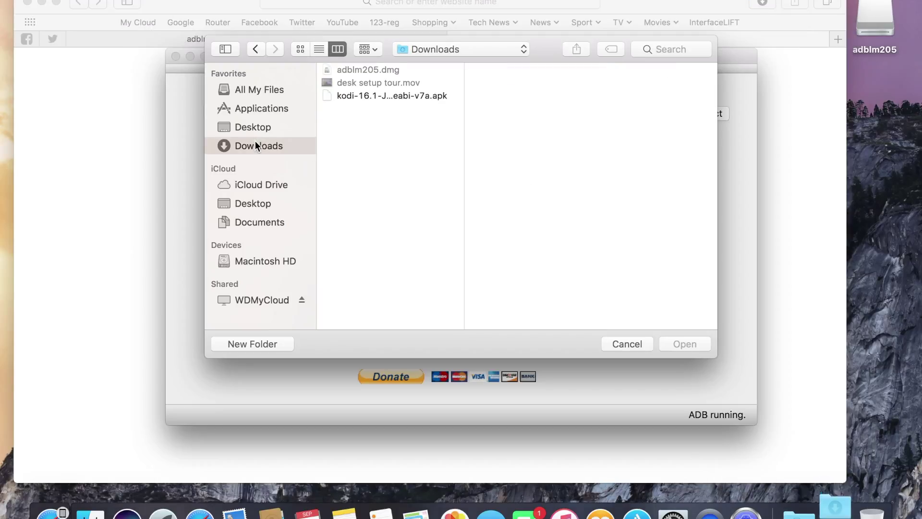
click(422, 95)
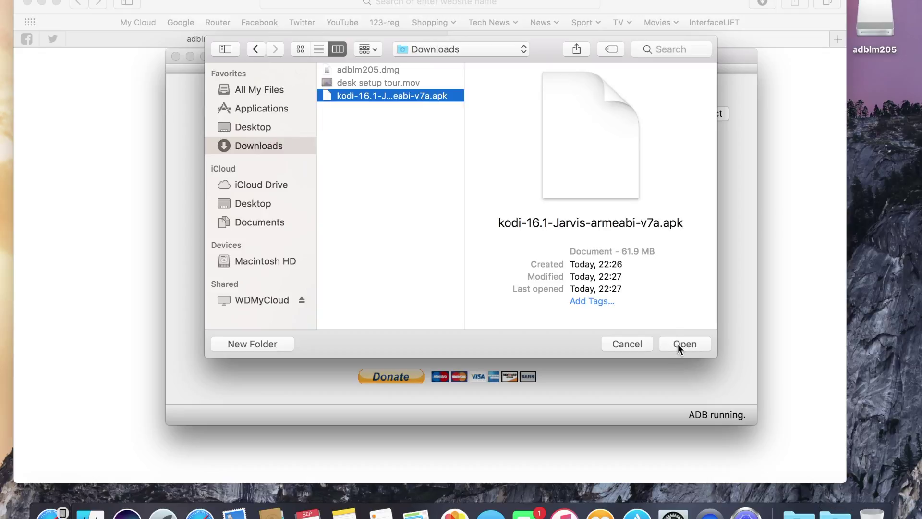
click(678, 344)
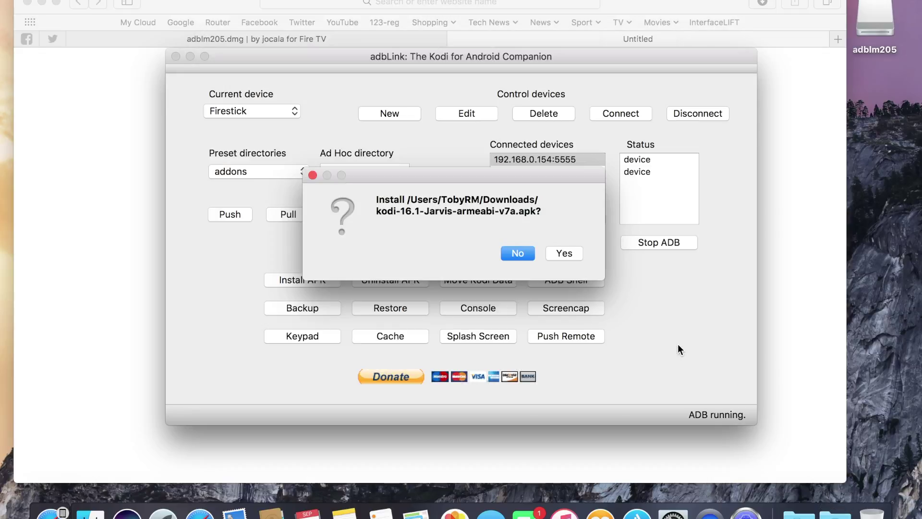
click(557, 253)
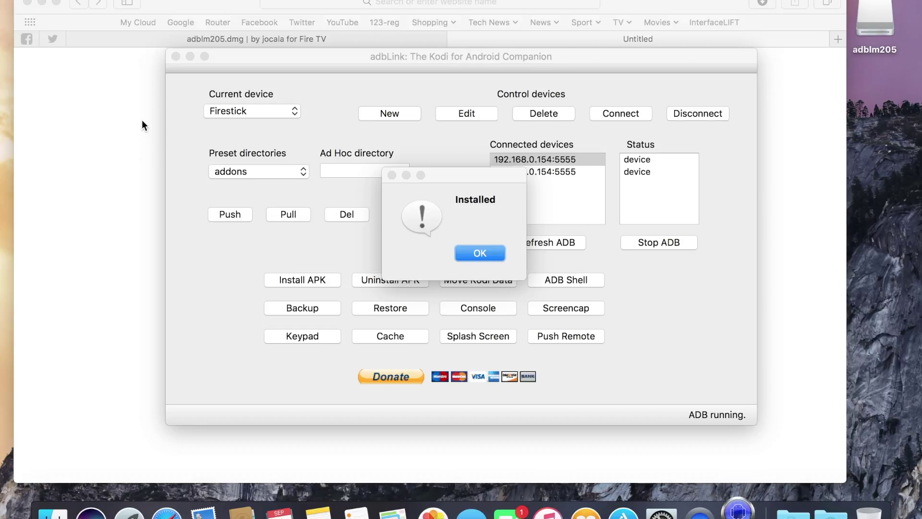
click(464, 255)
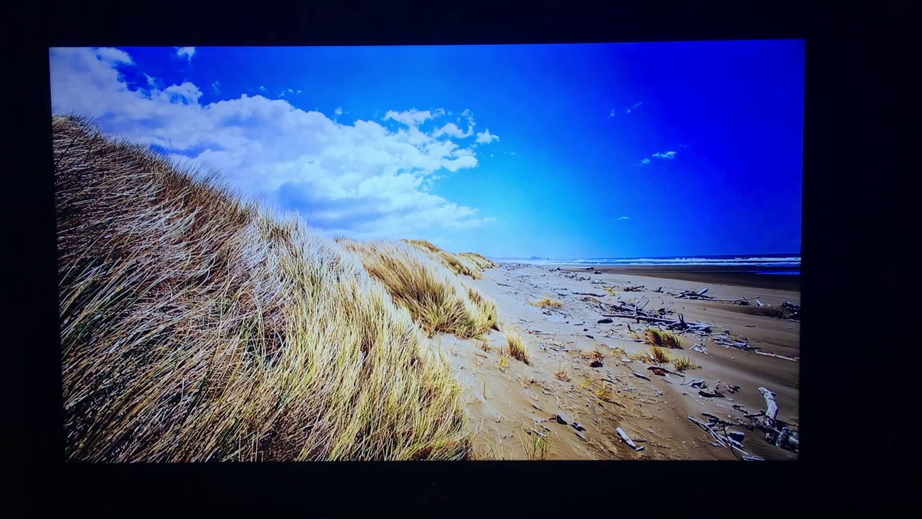
- Wake the Fire TV from its screensaver and return to the home screen
key(Return)
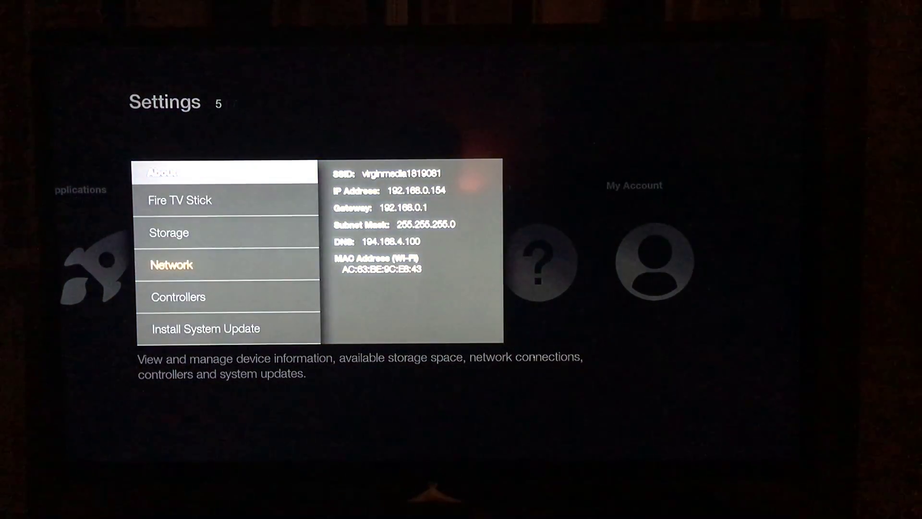
key(Home)
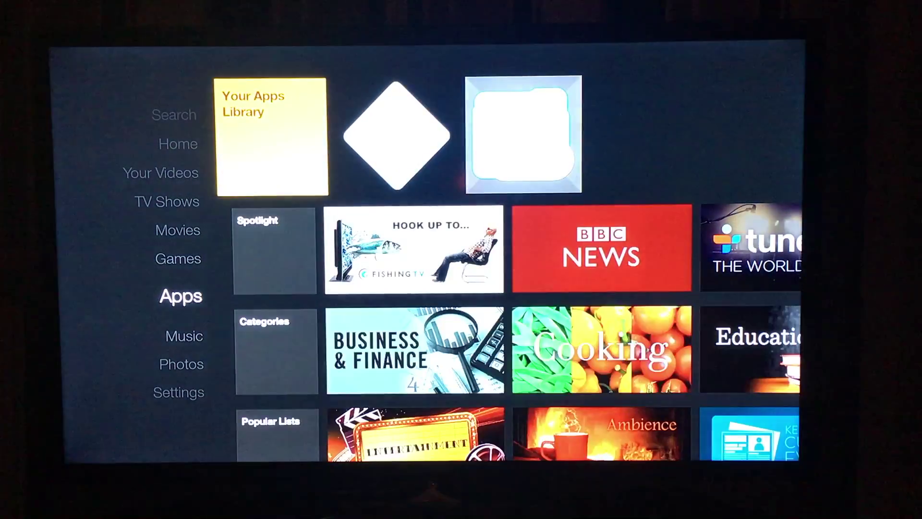
- Open Your Apps Library, where Kodi is listed beside ES File Explorer
key(Return)
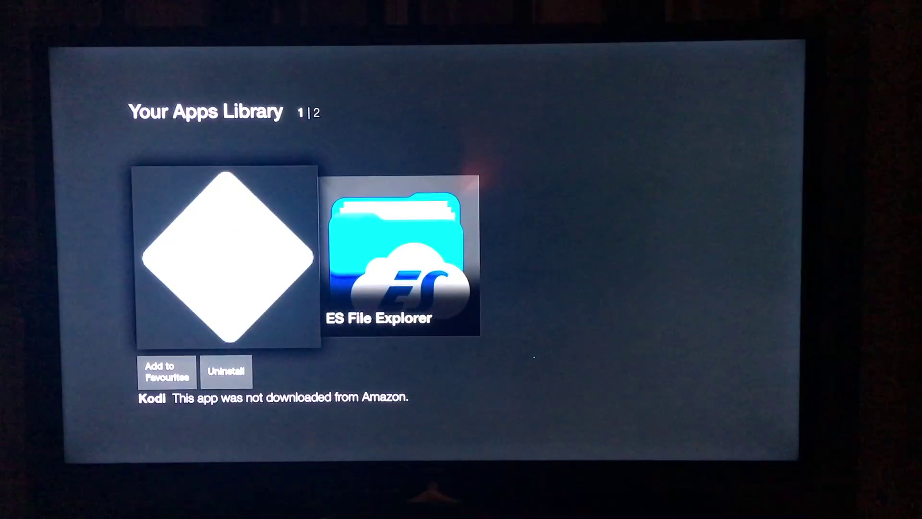